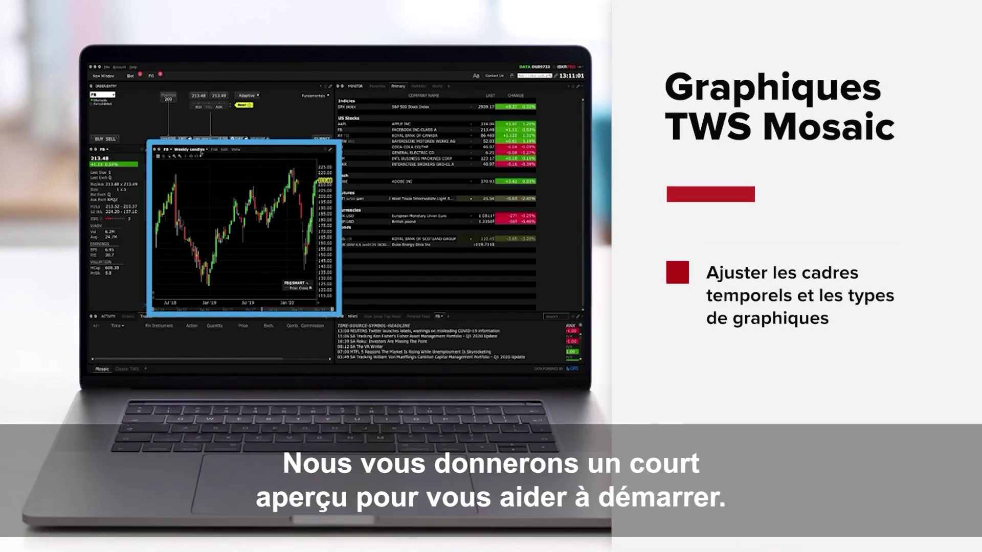
- Change the FB chart's candle size from the candle-size and period dropdown
{"action": "left_click", "coordinate": [199, 149]}
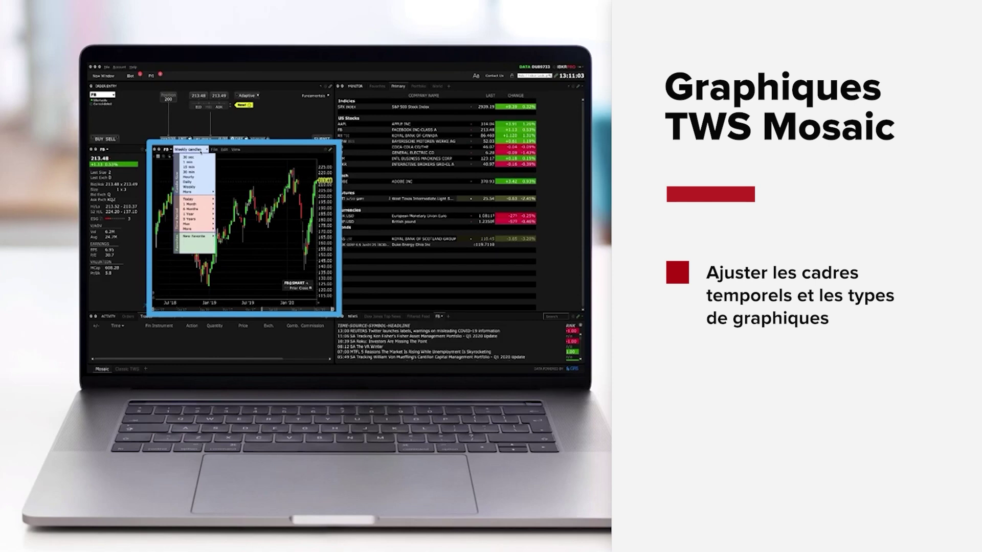
{"action": "left_click", "coordinate": [196, 177]}
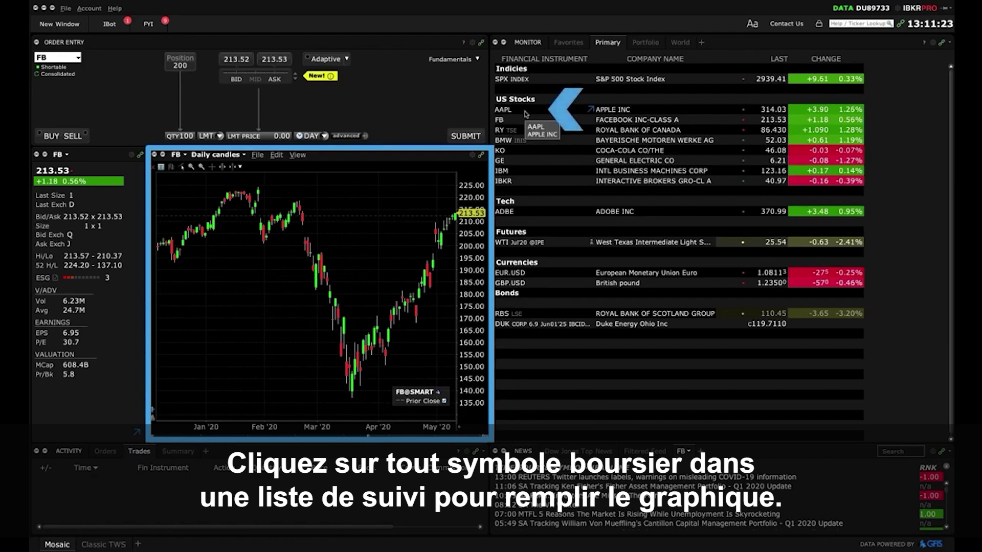
- Load AAPL from the Monitor watchlist and maximize its chart to fill the workspace
{"action": "left_click", "coordinate": [526, 113]}
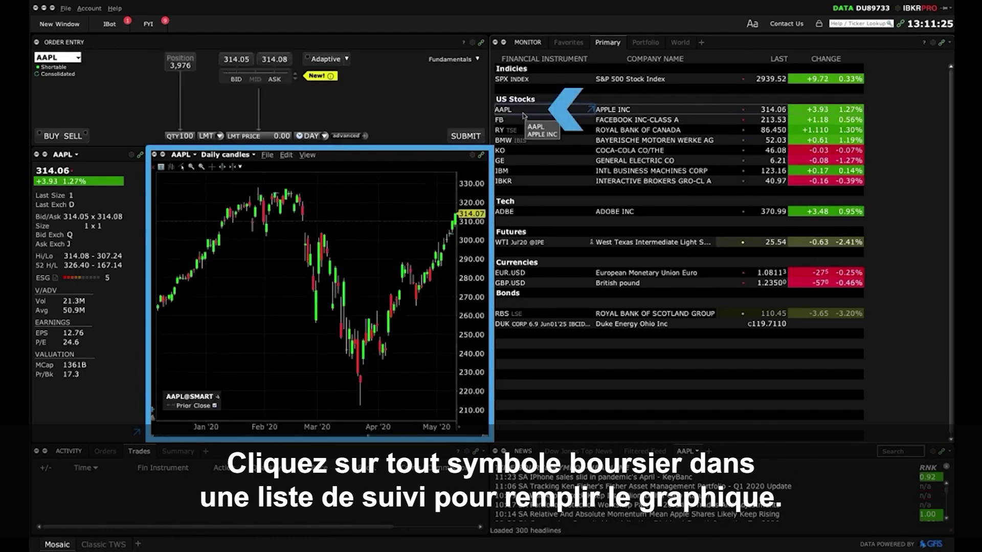
{"action": "double_click", "coordinate": [402, 155]}
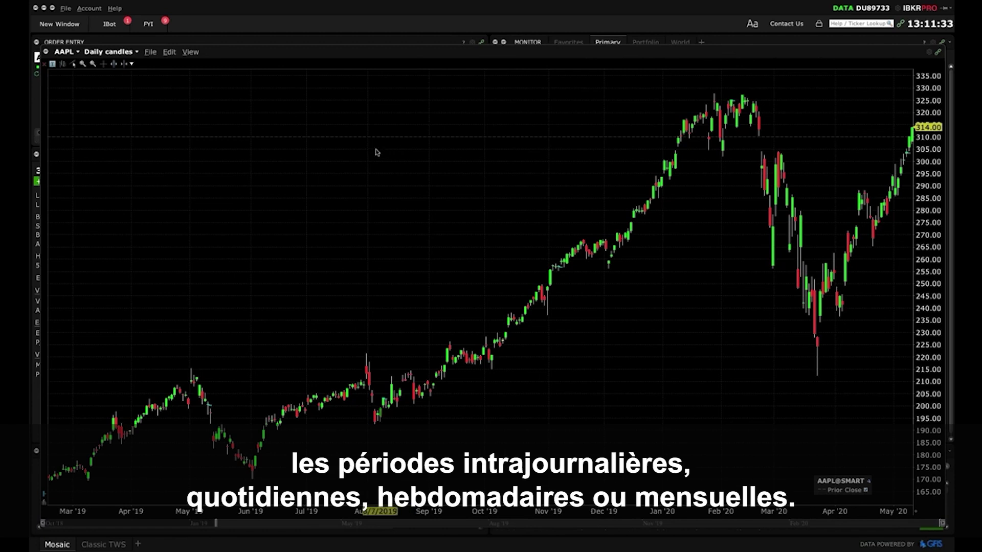
{"action": "left_click", "coordinate": [110, 51]}
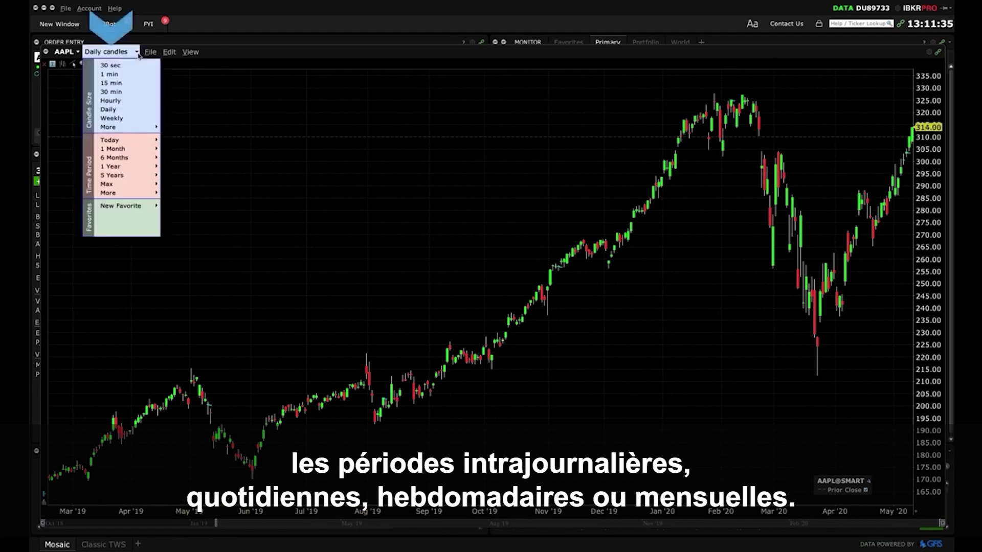
{"action": "left_click", "coordinate": [128, 118]}
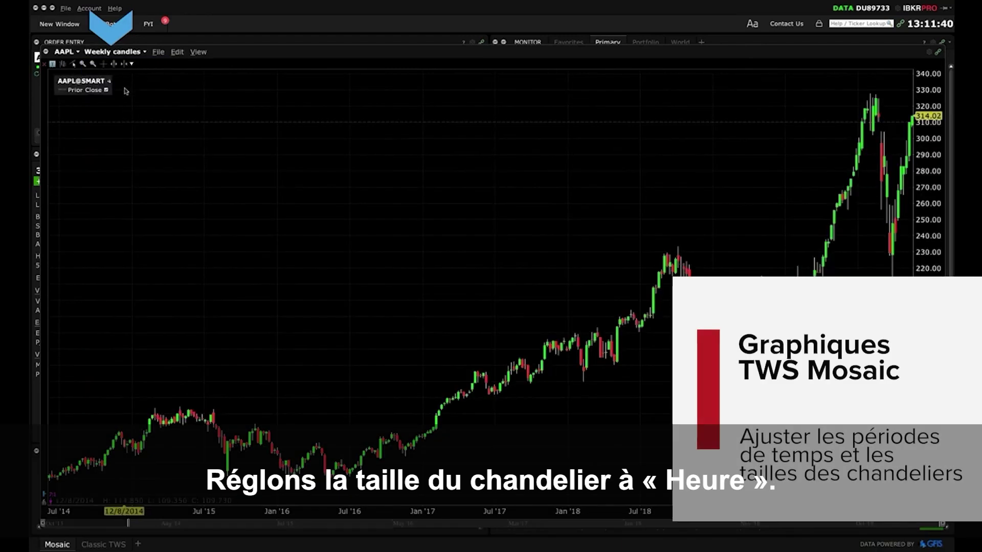
{"action": "left_click", "coordinate": [136, 52]}
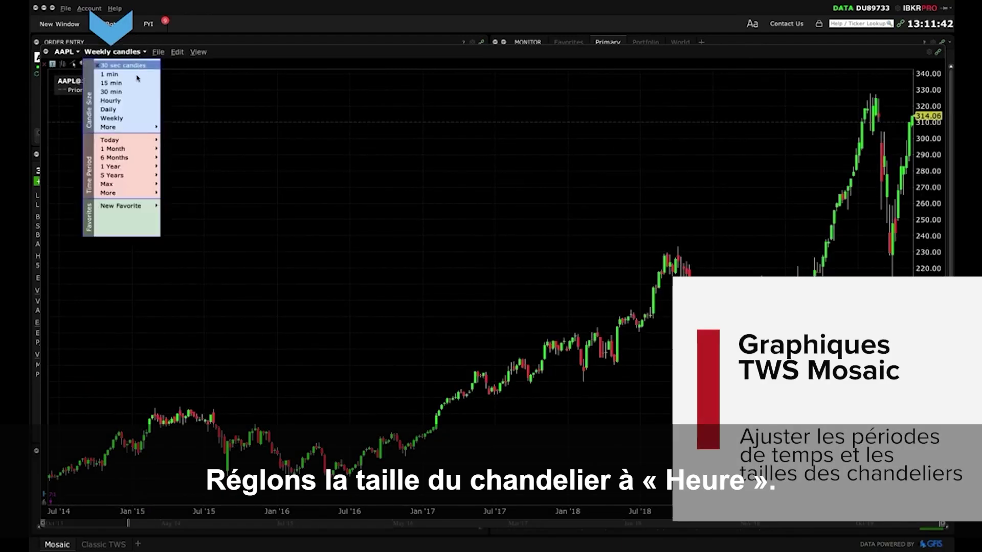
{"action": "left_click", "coordinate": [123, 101]}
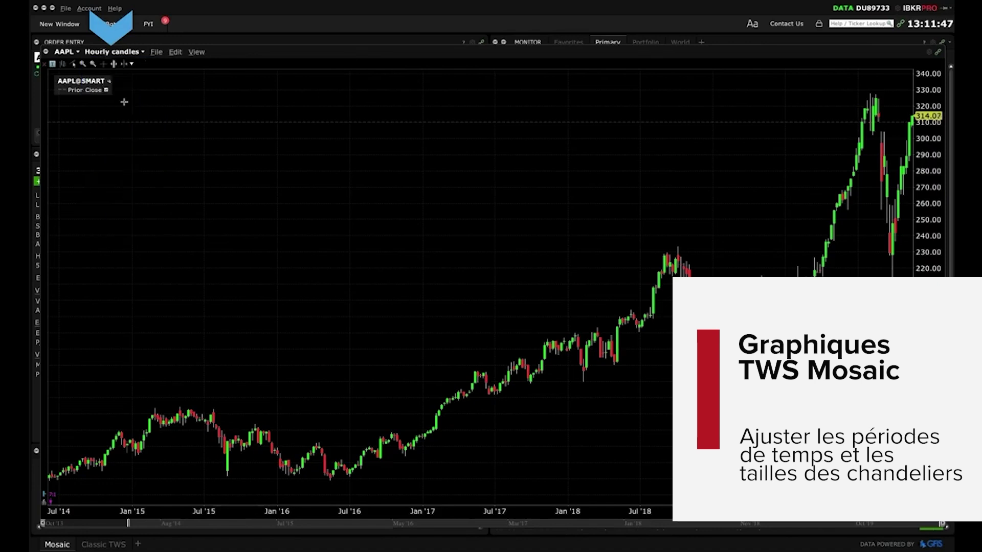
{"action": "left_click", "coordinate": [141, 52]}
{"action": "mouse_move", "coordinate": [130, 140]}
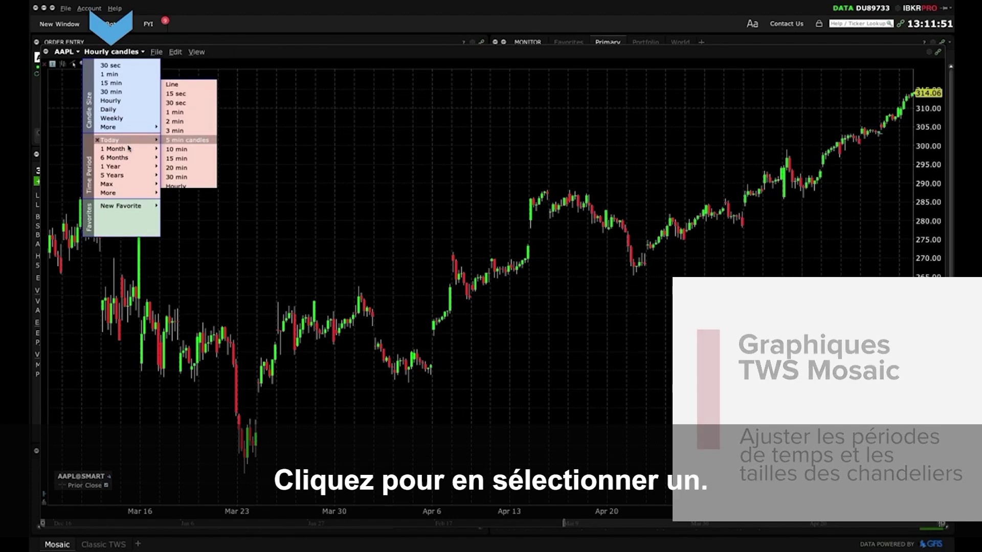
{"action": "mouse_move", "coordinate": [128, 158]}
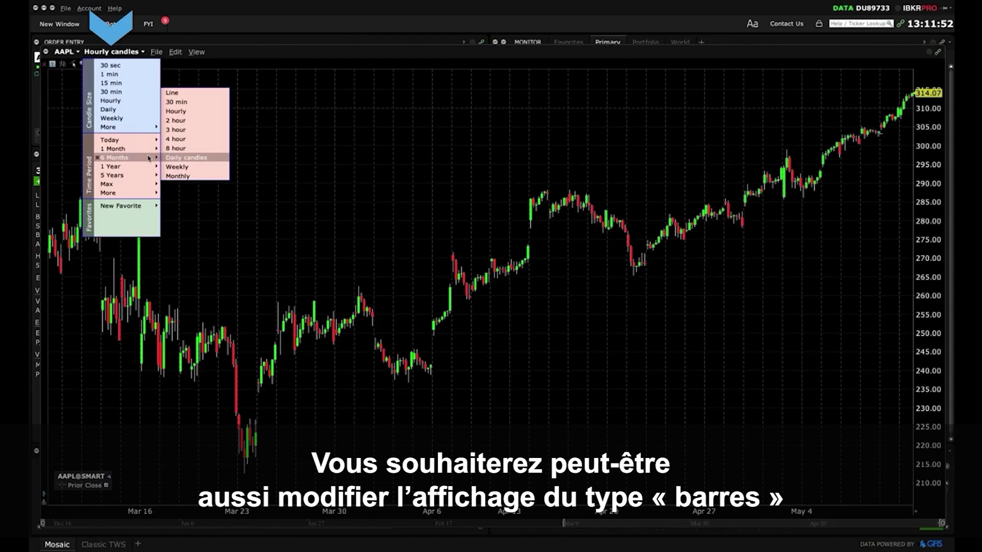
{"action": "left_click", "coordinate": [180, 171]}
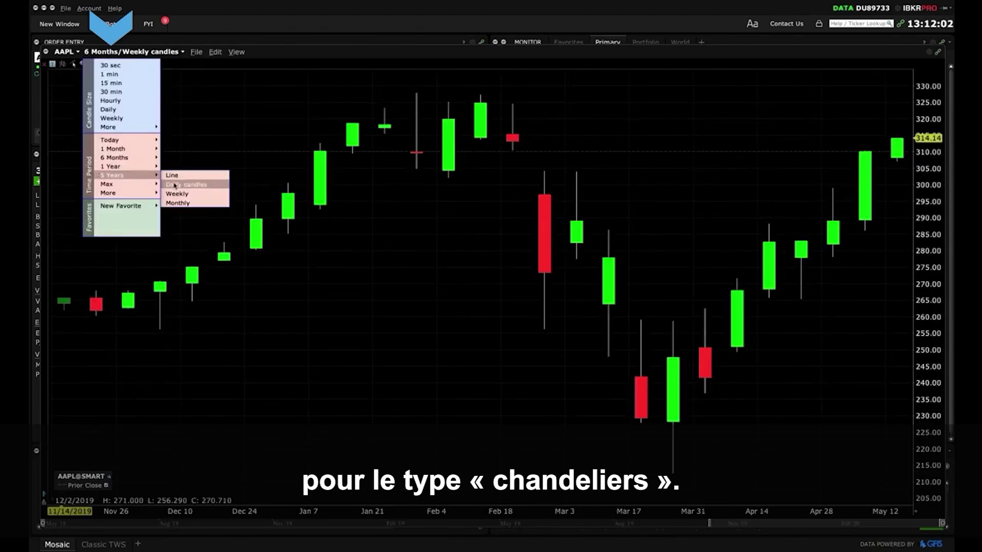
{"action": "left_click", "coordinate": [325, 125]}
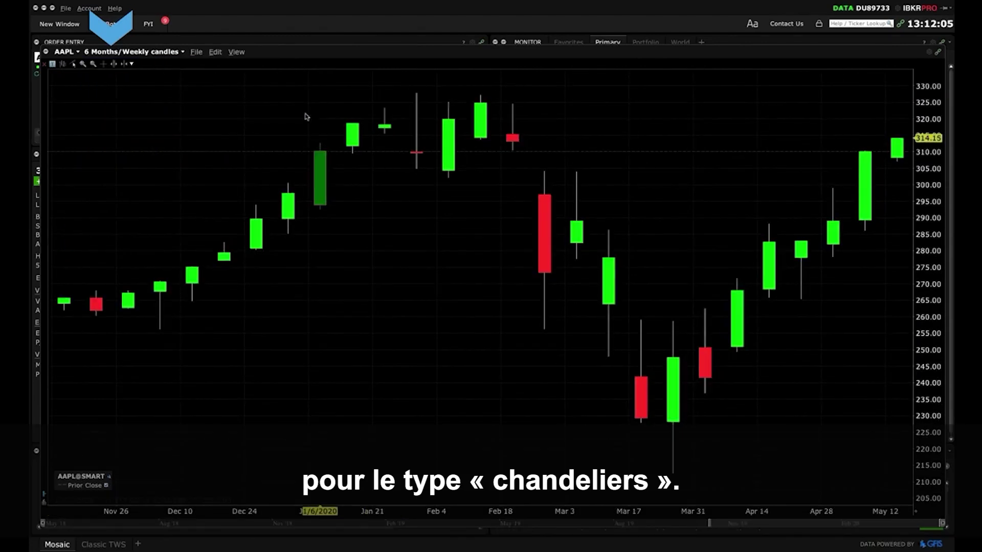
{"action": "left_click", "coordinate": [133, 51]}
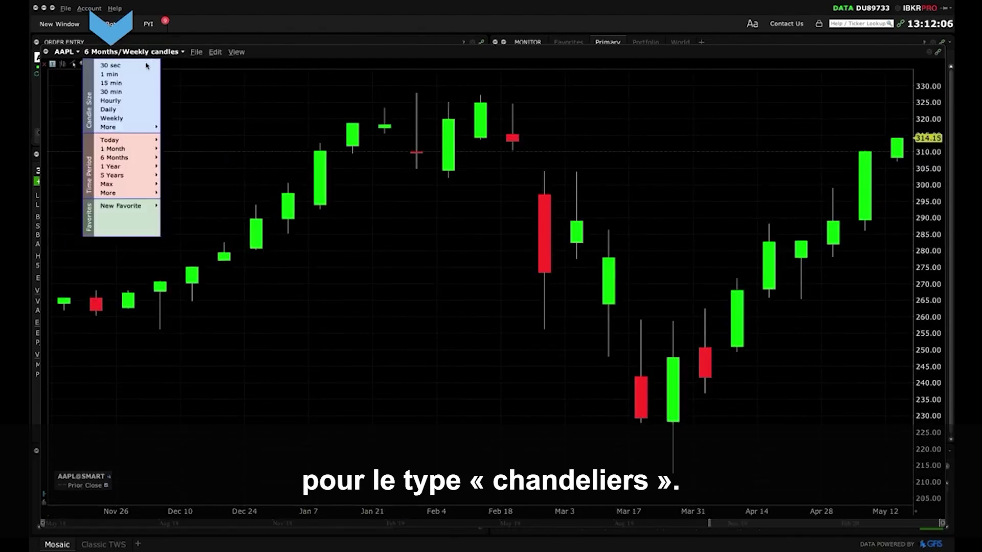
{"action": "left_click", "coordinate": [122, 109]}
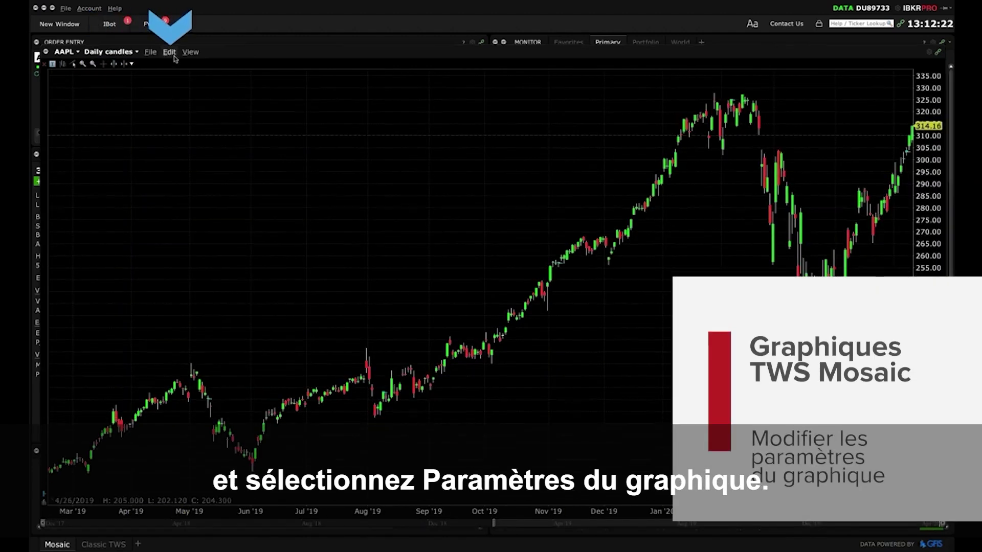
- In Chart Parameters, keep Candlestick bars and enable Volume, then apply and close
{"action": "left_click", "coordinate": [169, 51]}
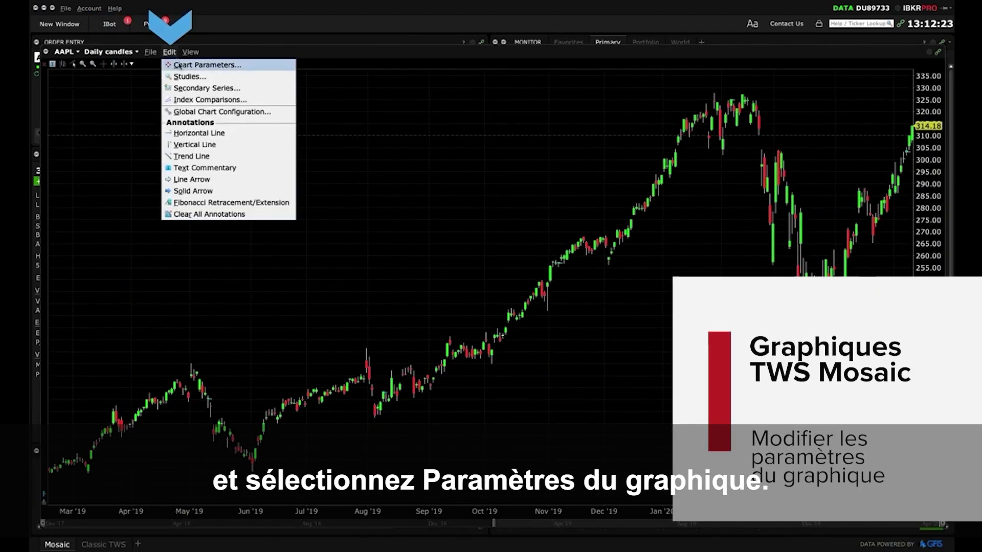
{"action": "left_click", "coordinate": [231, 68]}
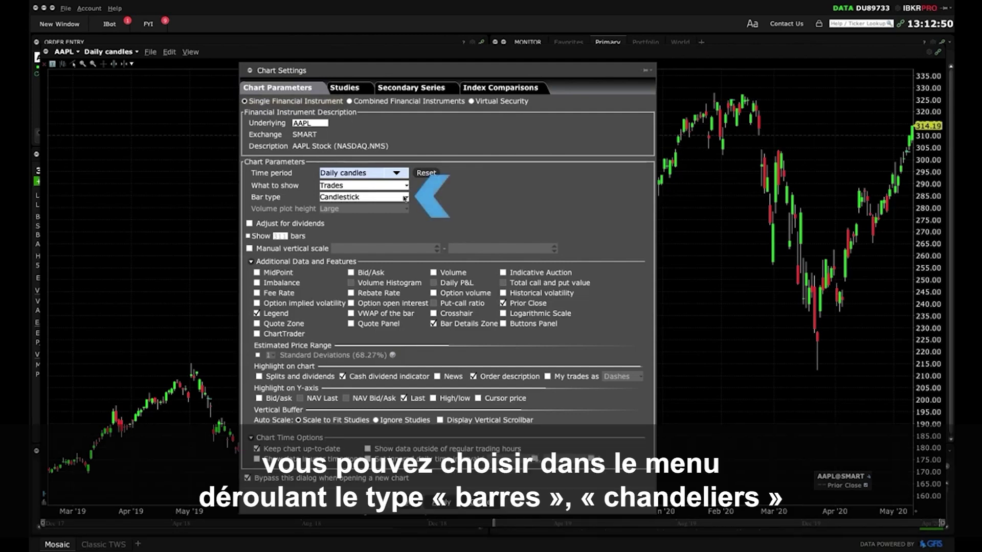
{"action": "left_click", "coordinate": [405, 198]}
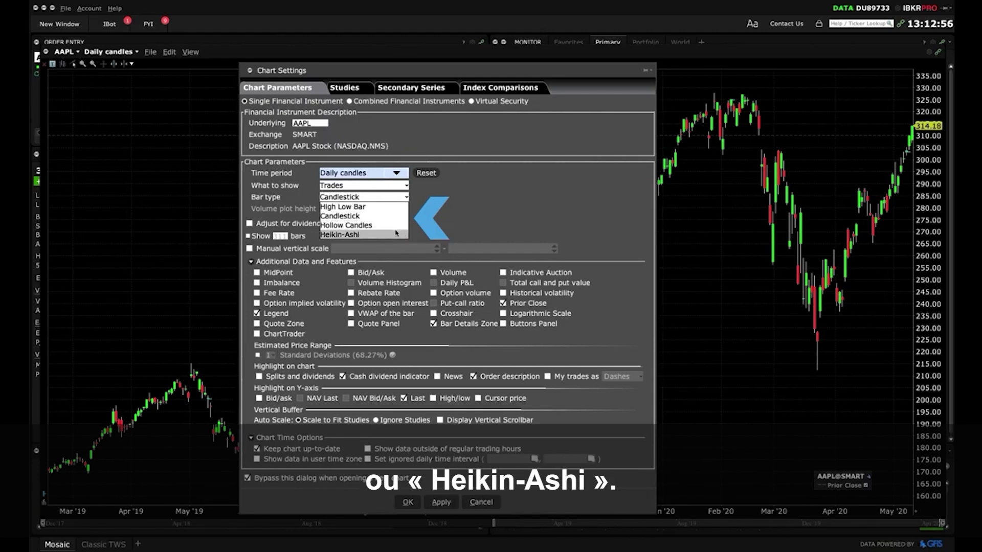
{"action": "left_click", "coordinate": [465, 235]}
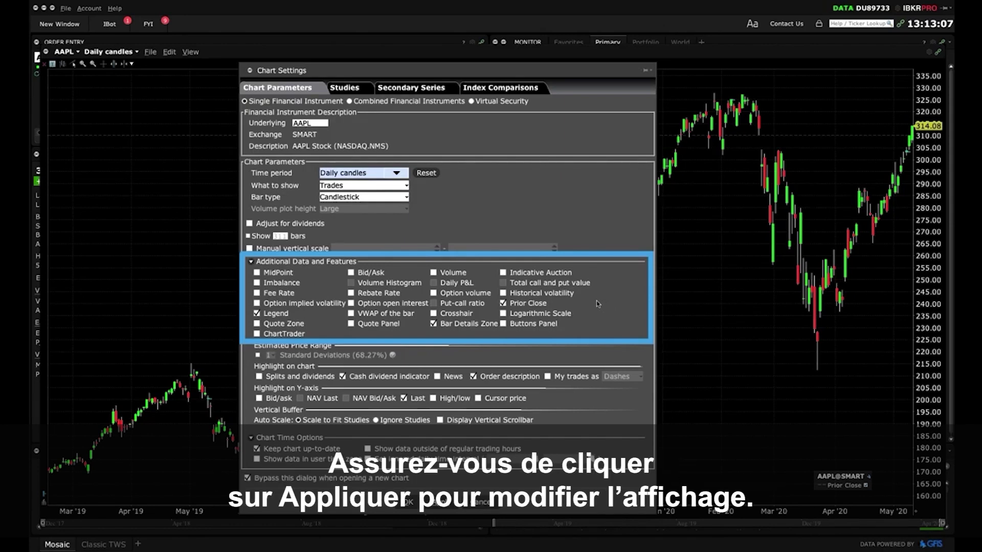
{"action": "left_click", "coordinate": [434, 272]}
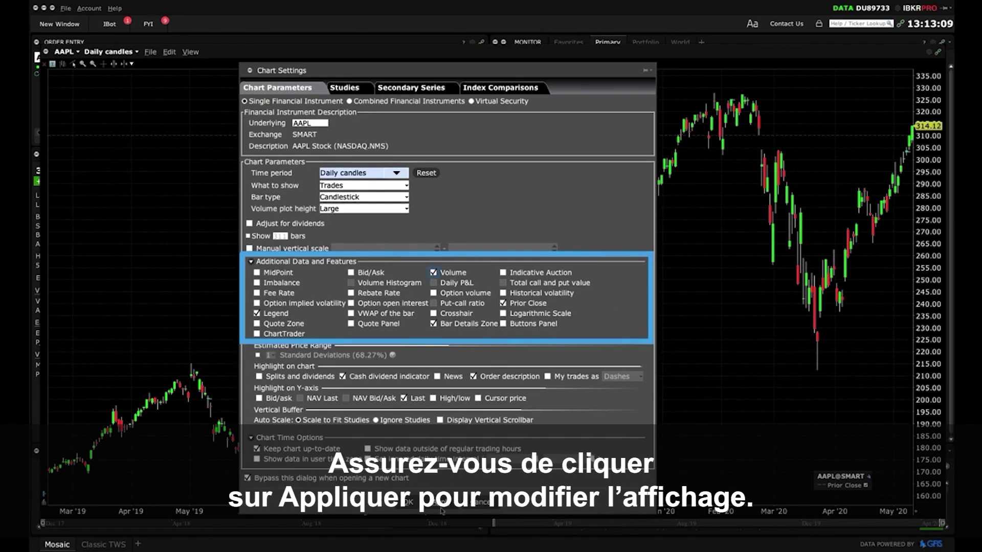
{"action": "left_click", "coordinate": [441, 502]}
{"action": "left_click", "coordinate": [406, 503]}
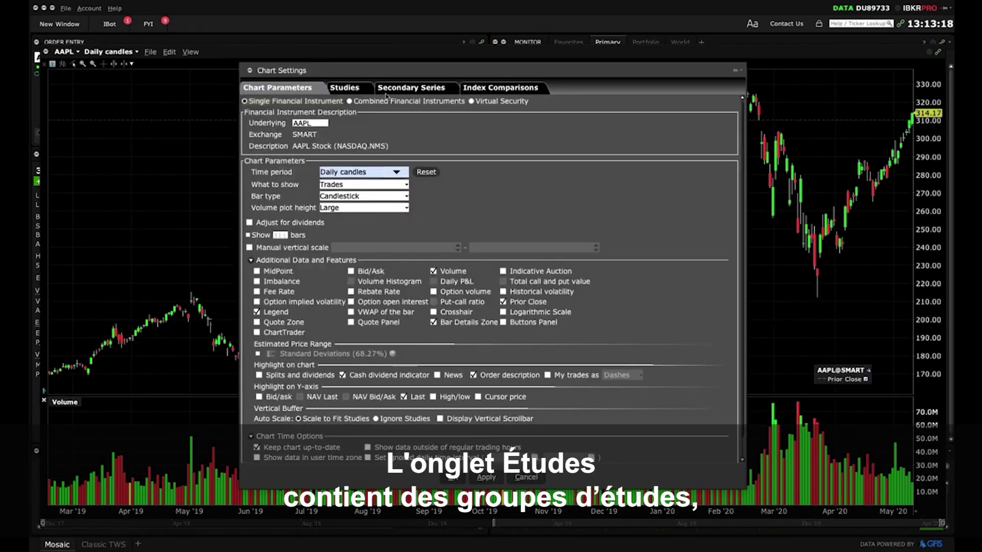
{"action": "left_click", "coordinate": [344, 88]}
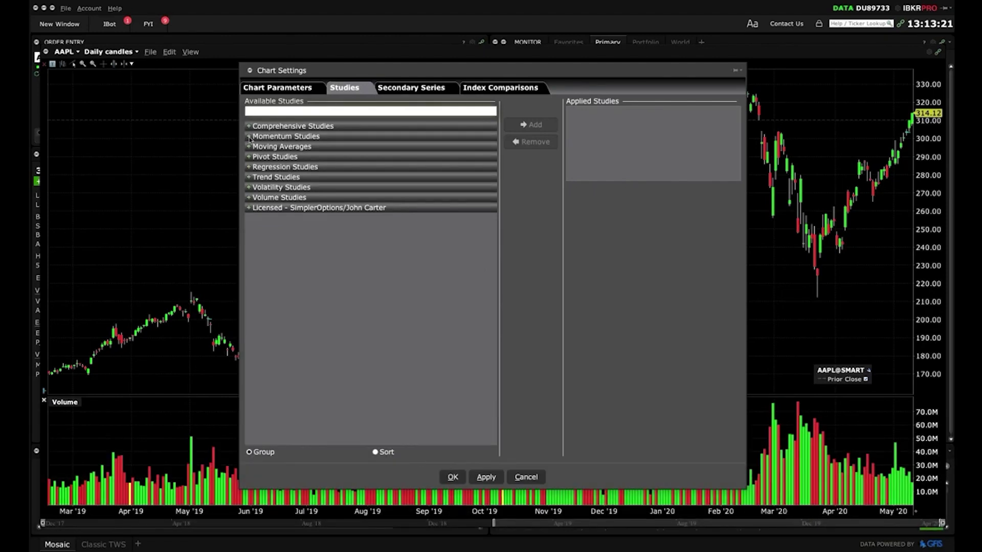
- Add the Relative Strength Ind study from Momentum Studies, giving RSI(9), and apply it
{"action": "left_click", "coordinate": [249, 137]}
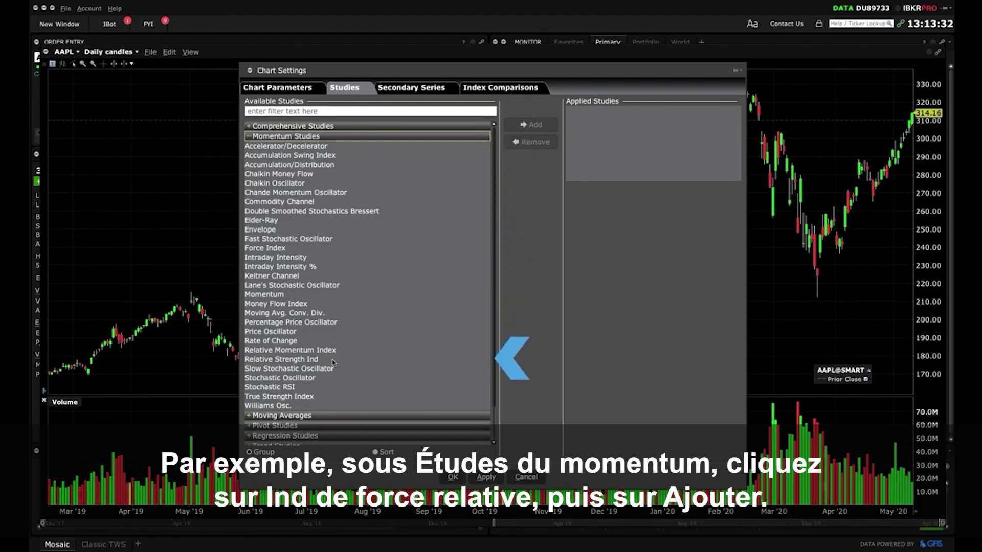
{"action": "left_click", "coordinate": [310, 364]}
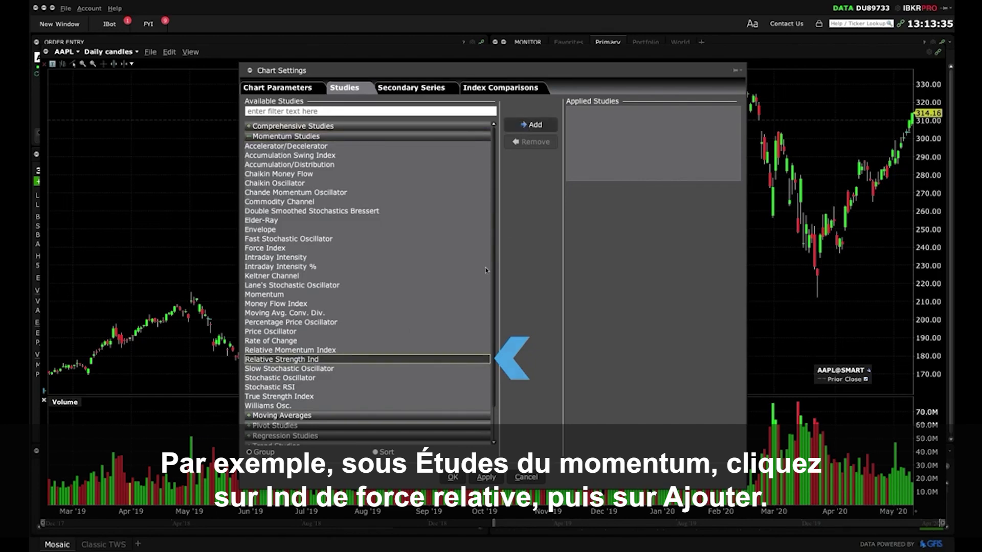
{"action": "left_click", "coordinate": [533, 128]}
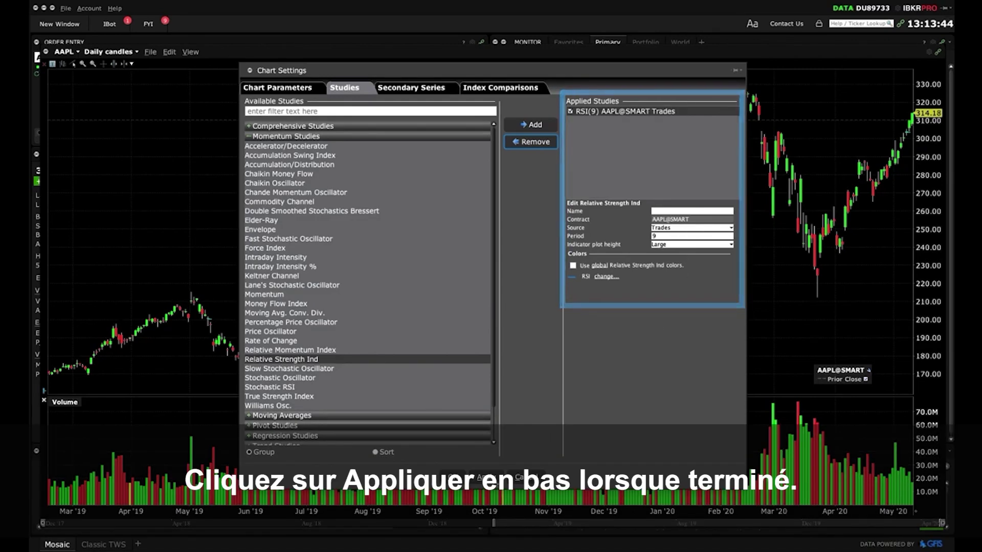
{"action": "key", "text": "Return"}
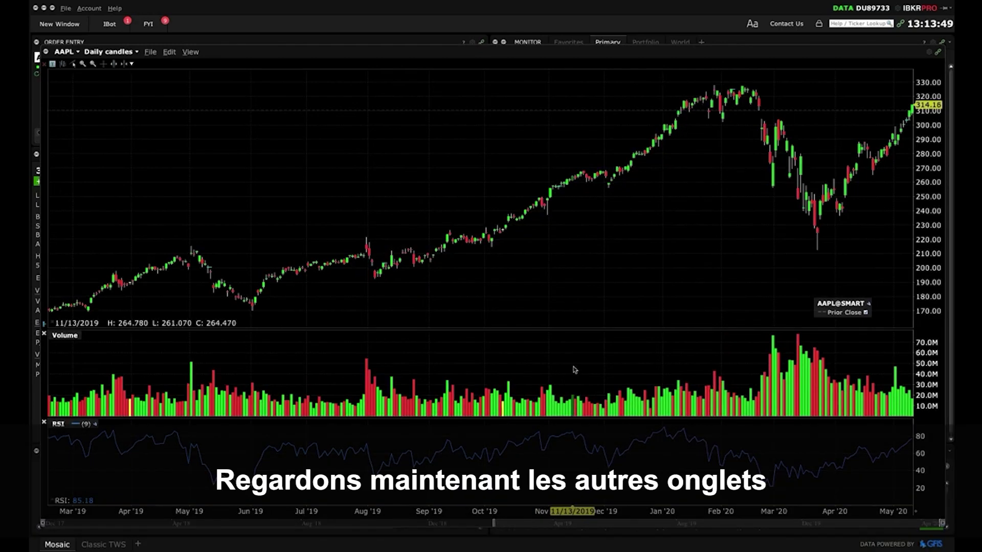
- Add the FB stock contract as a secondary series on the AAPL chart
{"action": "left_click", "coordinate": [169, 51]}
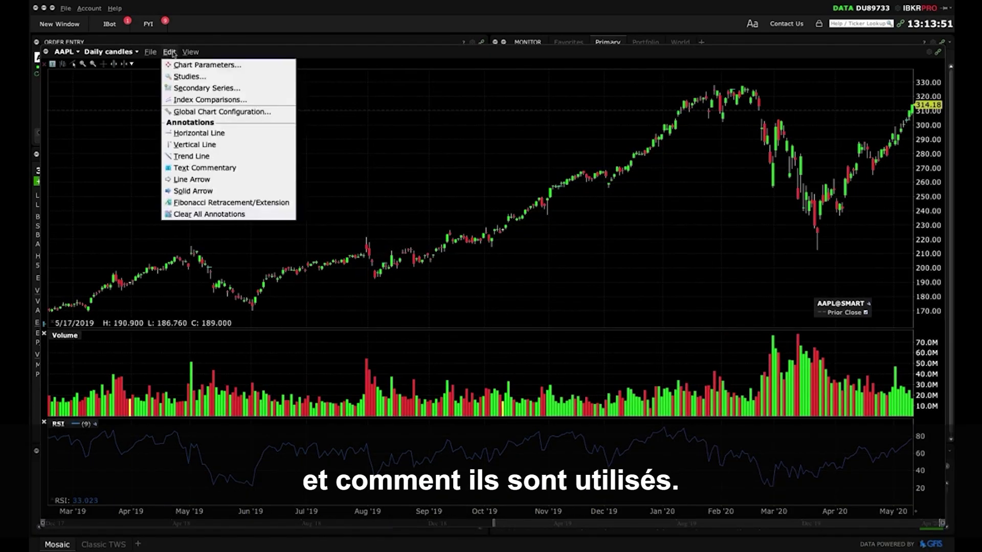
{"action": "left_click", "coordinate": [187, 65]}
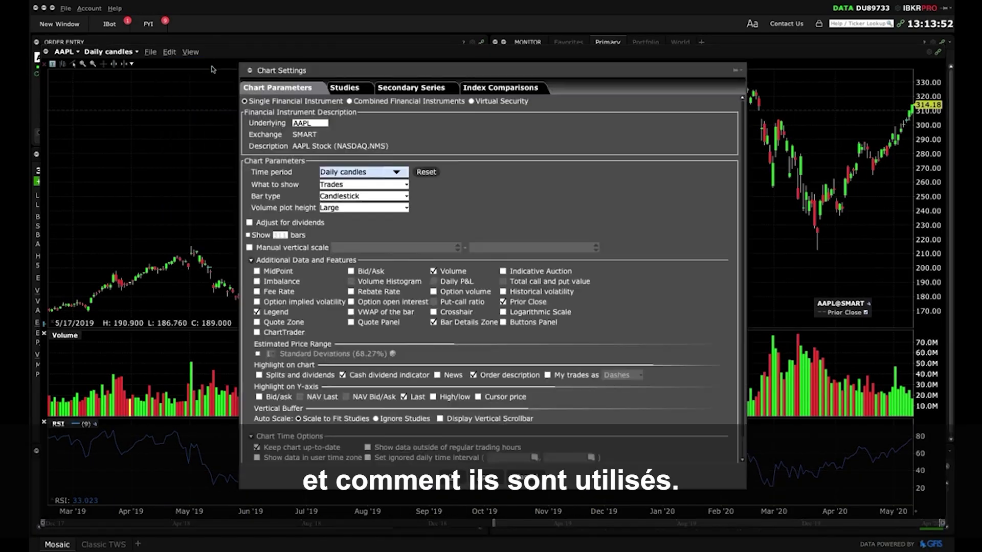
{"action": "left_click", "coordinate": [409, 88]}
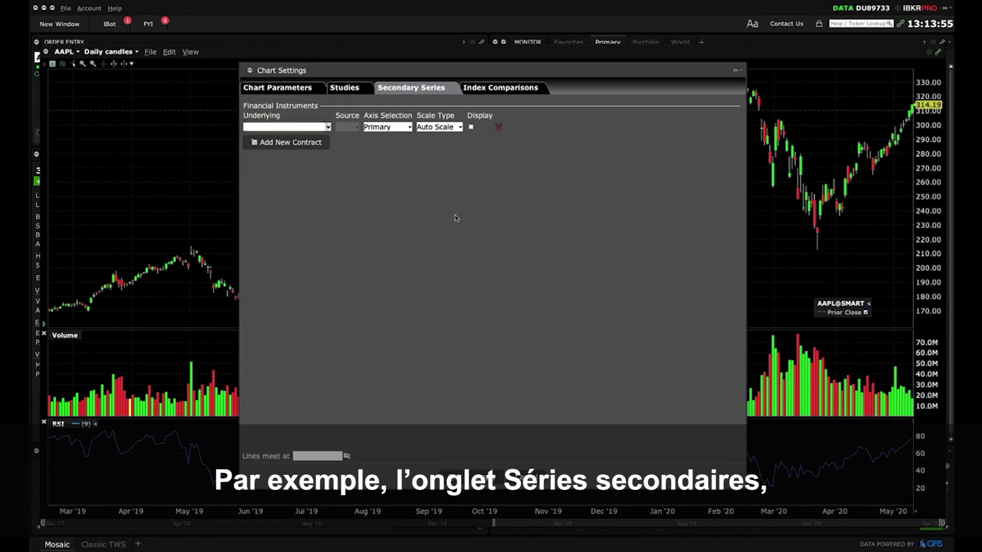
{"action": "left_click", "coordinate": [267, 127]}
{"action": "type", "text": "FB"}
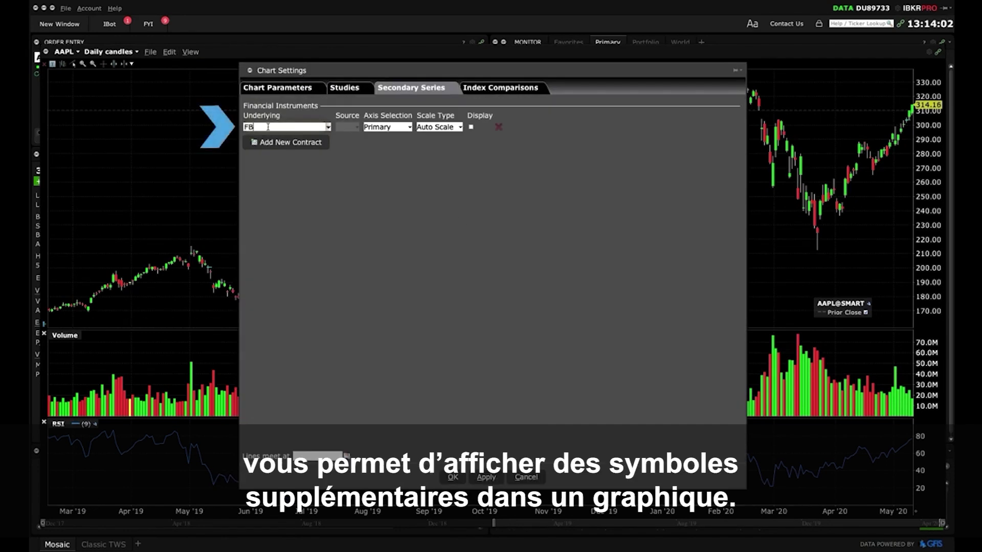
{"action": "key", "text": "Return"}
{"action": "key", "text": "Return"}
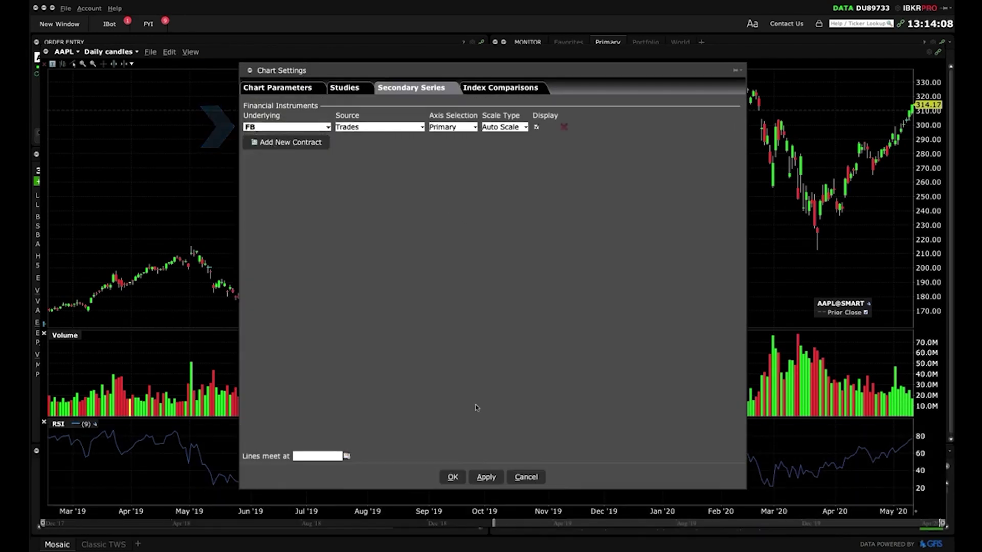
{"action": "left_click", "coordinate": [486, 477]}
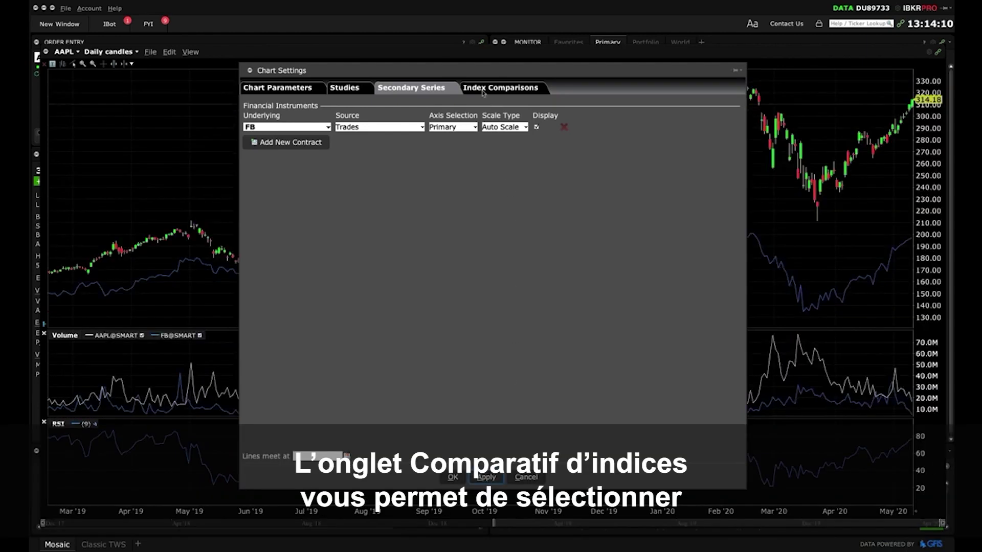
- Add the SPX index comparison, restore the Mosaic layout, and drag FB into linked windows
{"action": "left_click", "coordinate": [483, 91]}
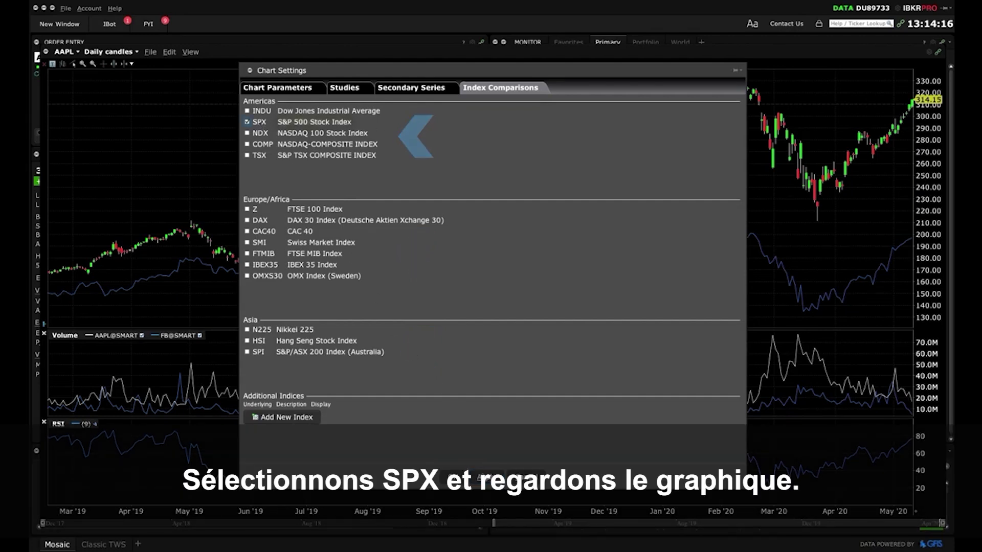
{"action": "left_click", "coordinate": [455, 477]}
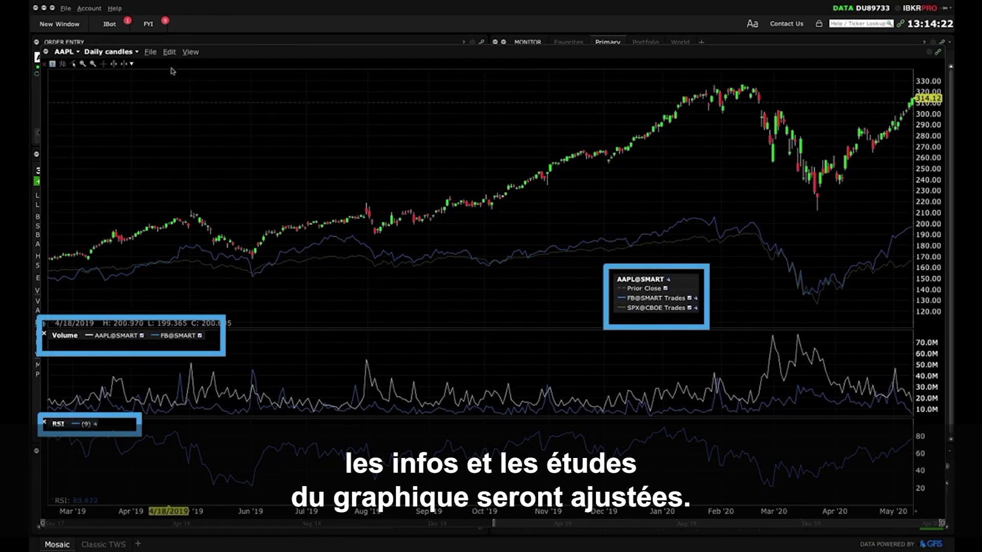
{"action": "double_click", "coordinate": [228, 51]}
{"action": "left_click_drag", "start_coordinate": [515, 122], "coordinate": [510, 185]}
- Load IBM from the Monitor, then open the chart's View menu and toolbar chart menu
{"action": "left_click", "coordinate": [509, 174]}
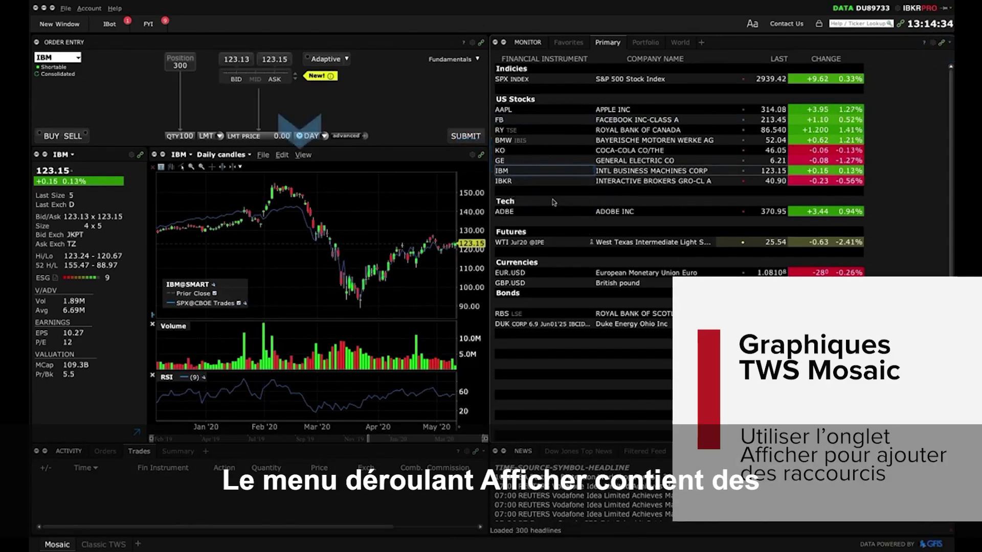
{"action": "left_click", "coordinate": [300, 155]}
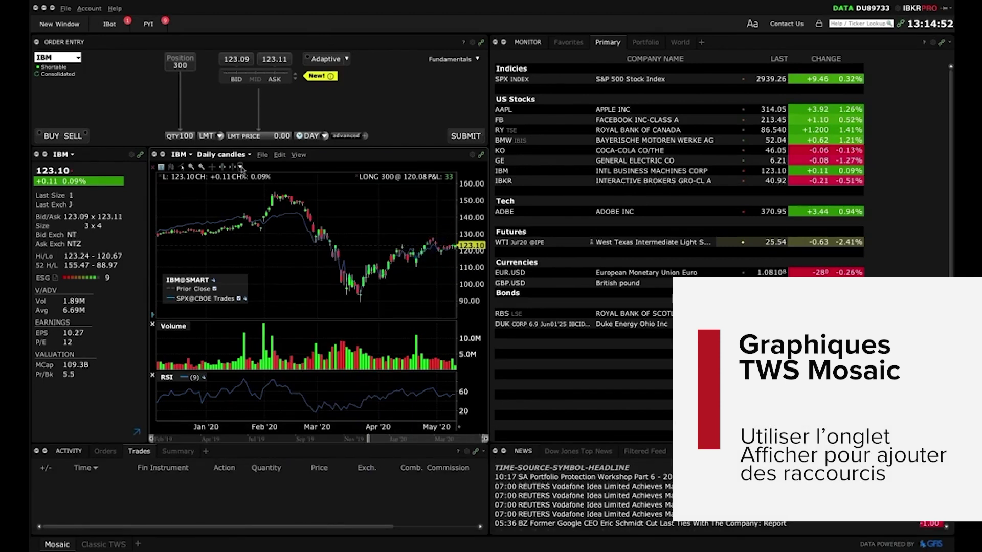
{"action": "left_click", "coordinate": [241, 169]}
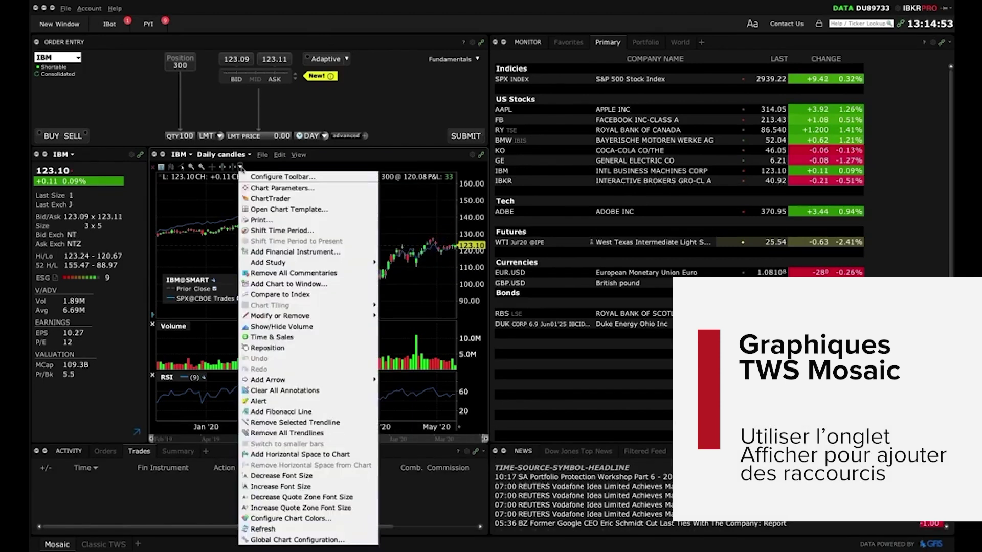